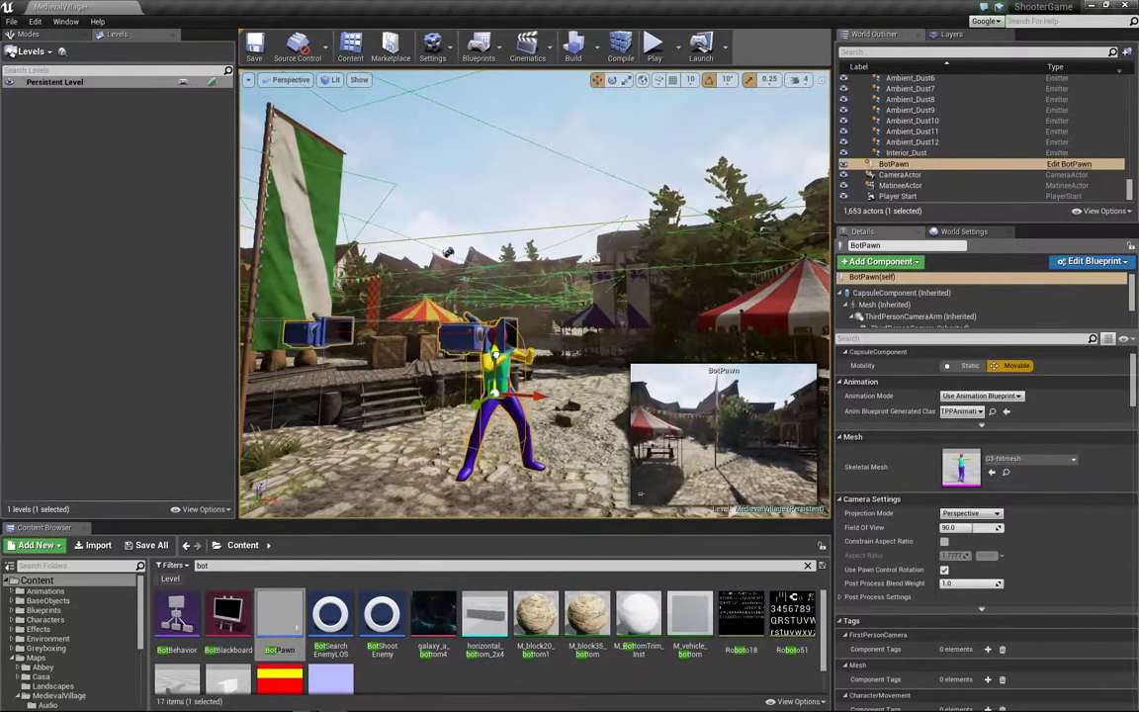
Play the village level in the viewport and walk around the placed BotPawn to check how it reacts
{"action": "right_click_drag", "start_coordinate": [482, 402], "coordinate": [485, 452]}
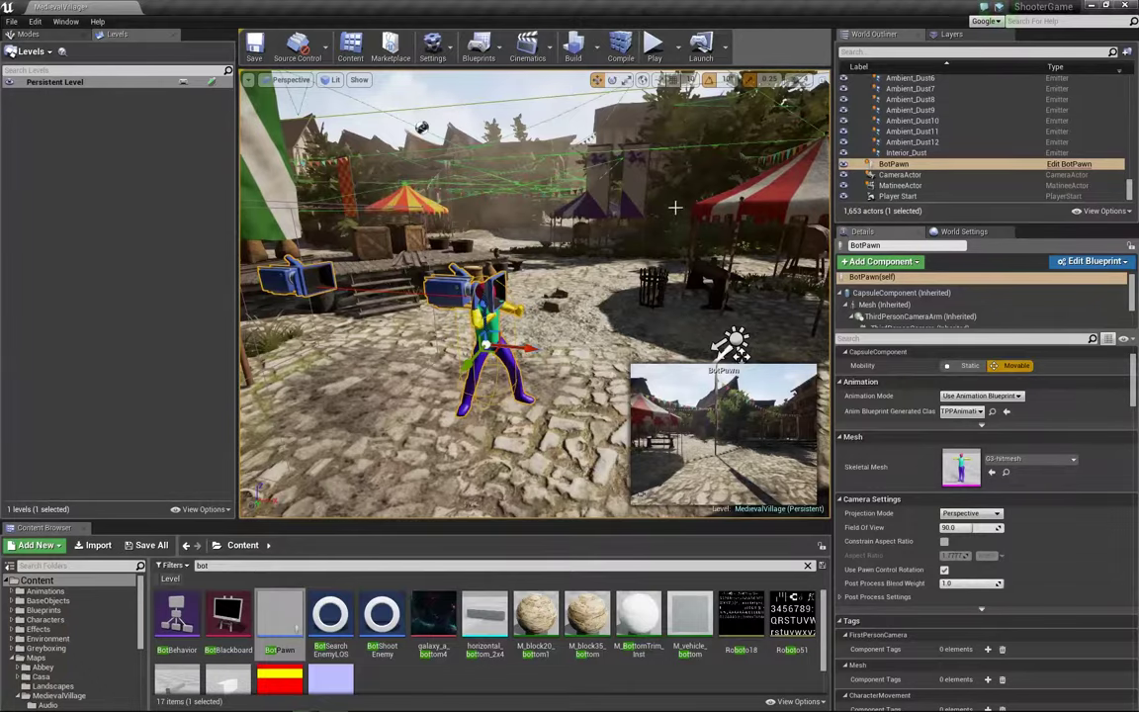
{"action": "left_click", "coordinate": [655, 46]}
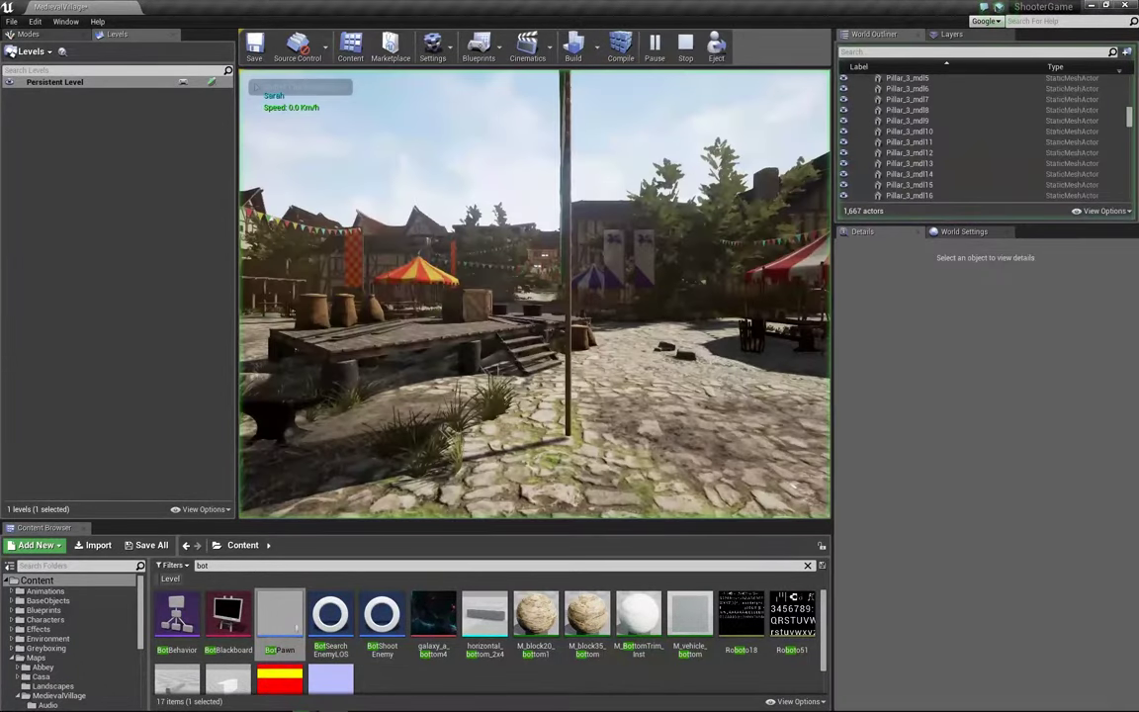
{"action": "key", "text": "w"}
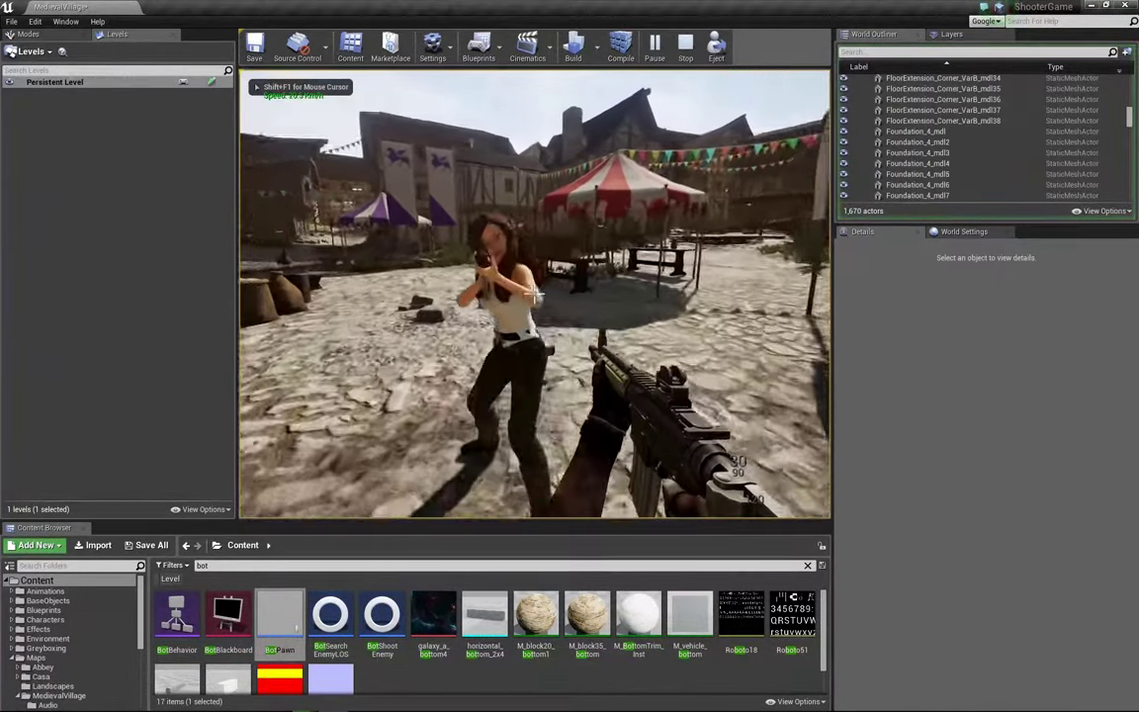
{"action": "key", "text": "s"}
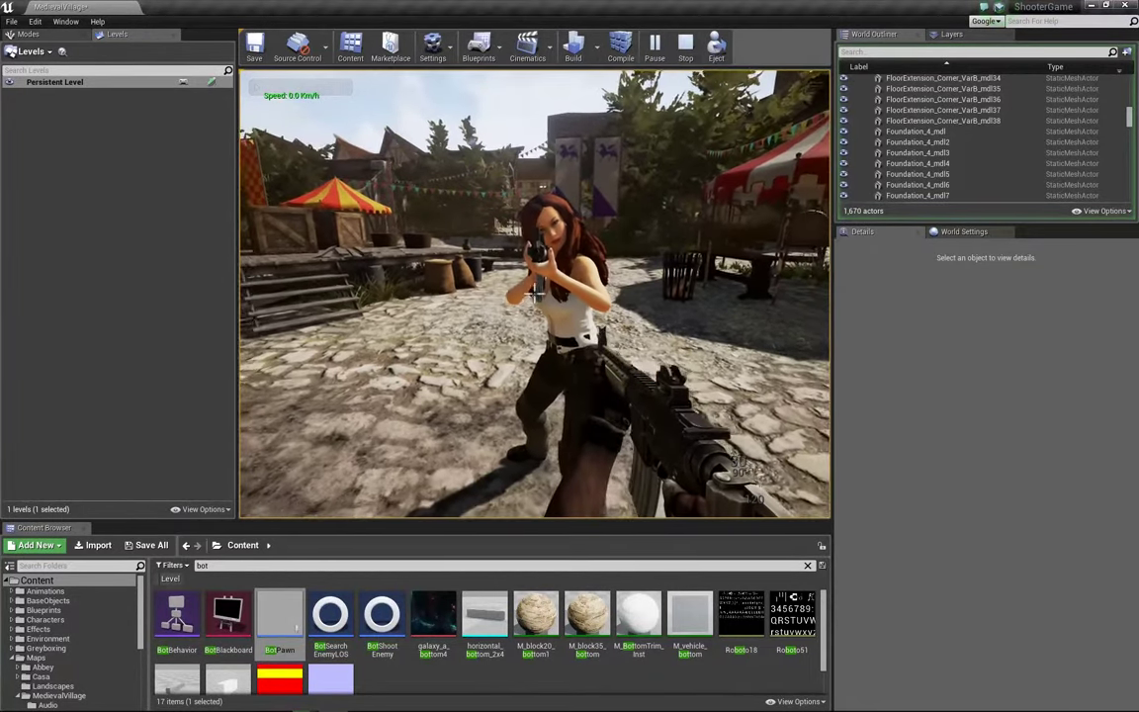
{"action": "key", "text": "d"}
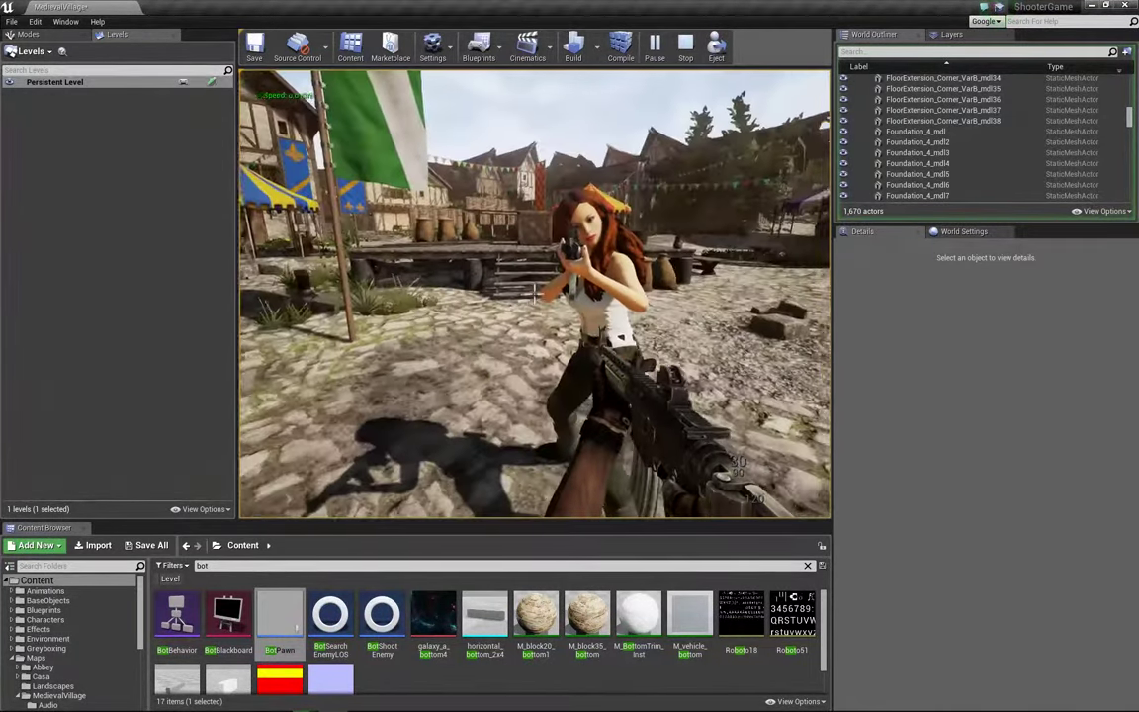
{"action": "key", "text": "w"}
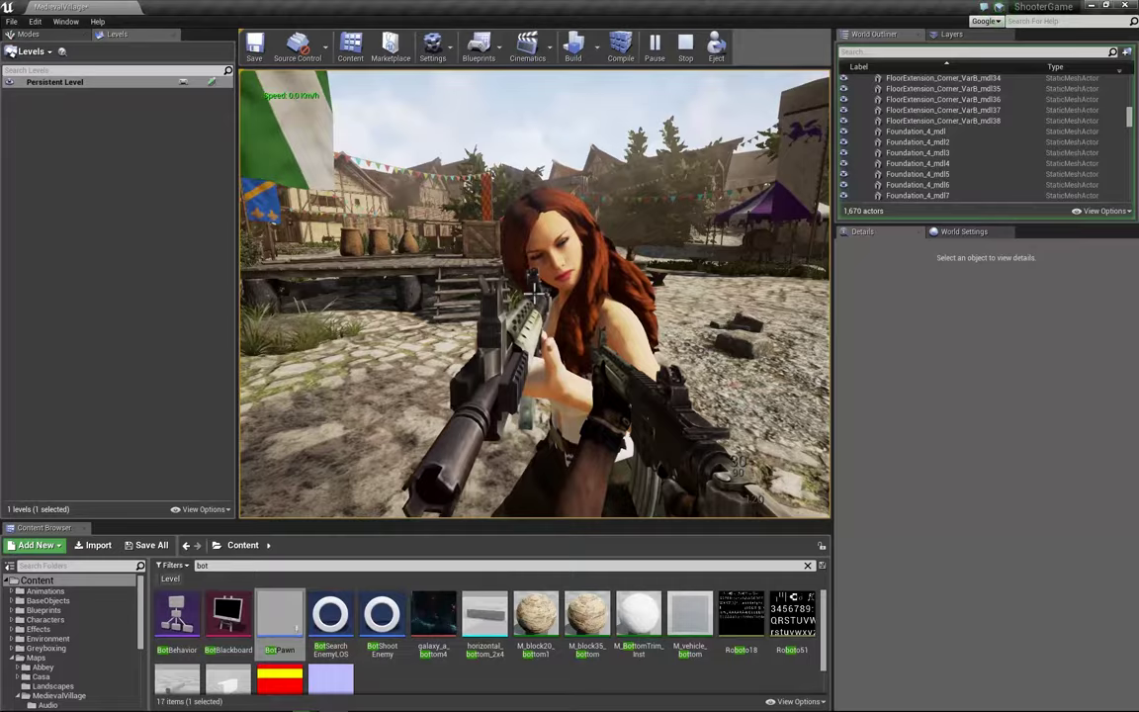
Shoot the bot at close range until it dies, and back away from the body
{"action": "left_click", "coordinate": [535, 293]}
{"action": "left_click", "coordinate": [536, 292]}
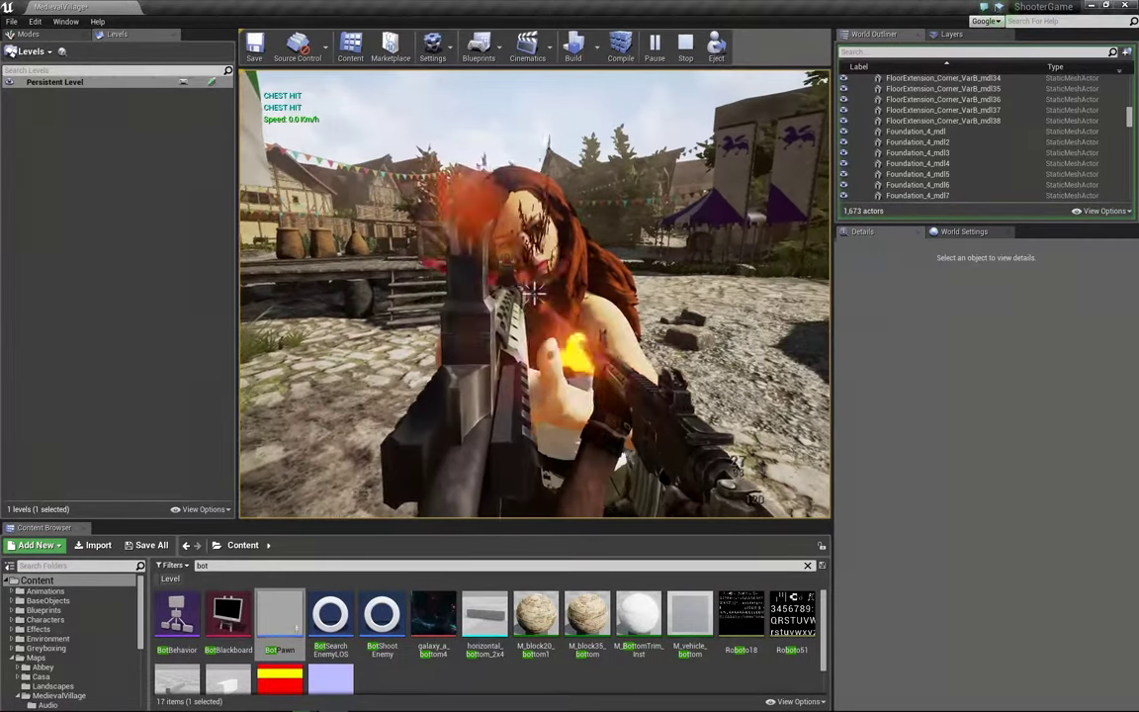
{"action": "left_click", "coordinate": [535, 293]}
{"action": "left_click", "coordinate": [535, 292]}
{"action": "key", "text": "s"}
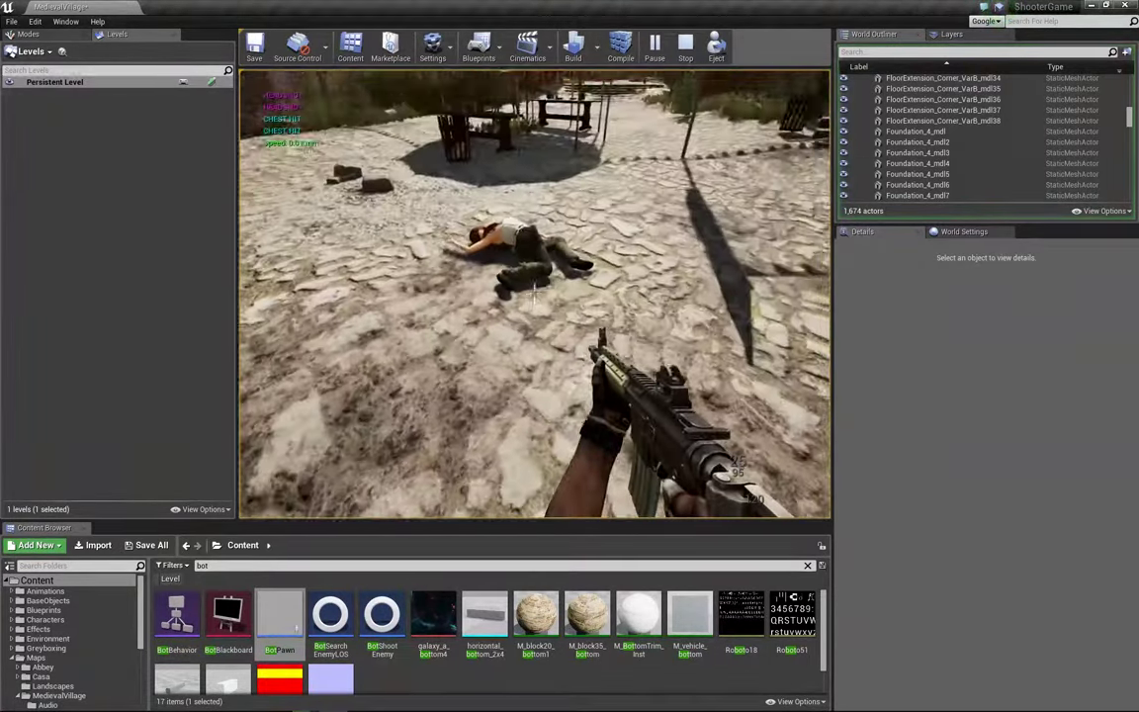
Look around the square for the respawned bot and shoot it near the green striped tent
{"action": "key", "text": "w"}
{"action": "key", "text": "d"}
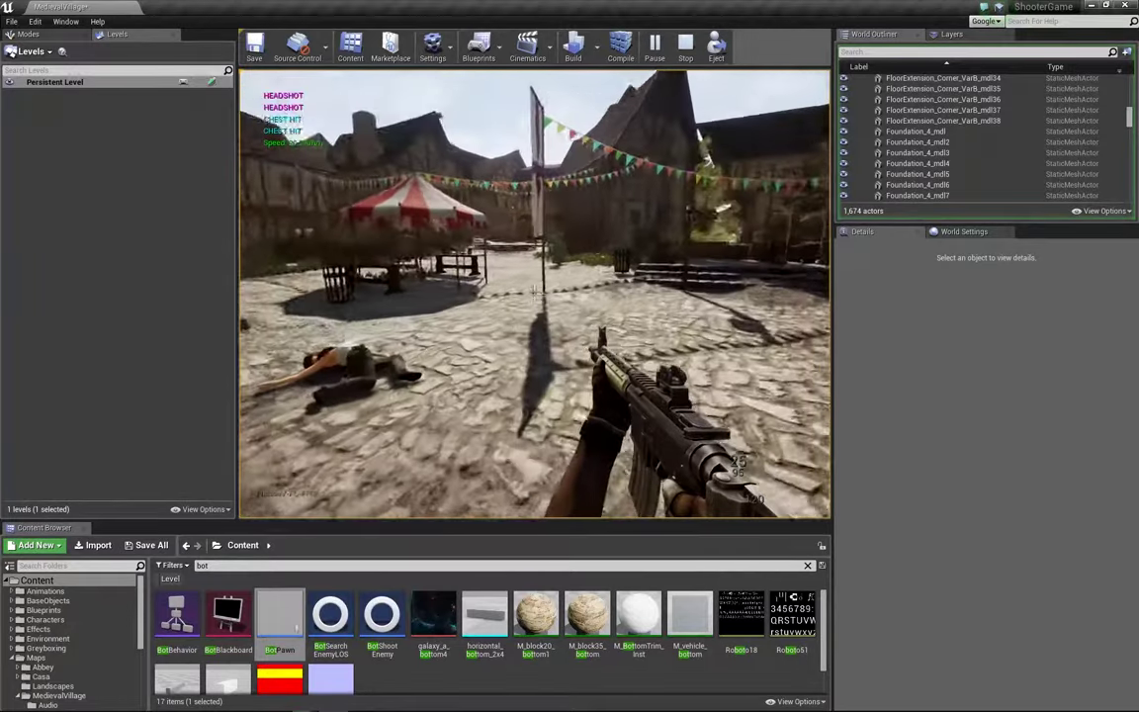
{"action": "key", "text": "d"}
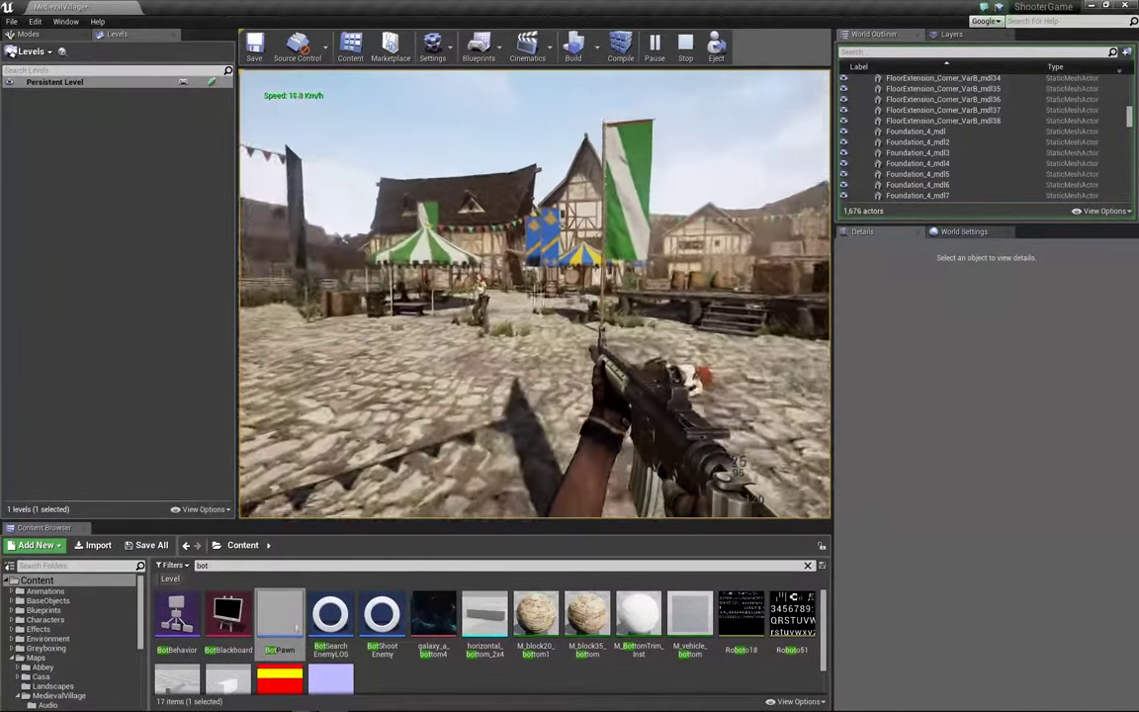
{"action": "left_click", "coordinate": [535, 294]}
{"action": "left_click", "coordinate": [535, 294]}
{"action": "left_click", "coordinate": [535, 294]}
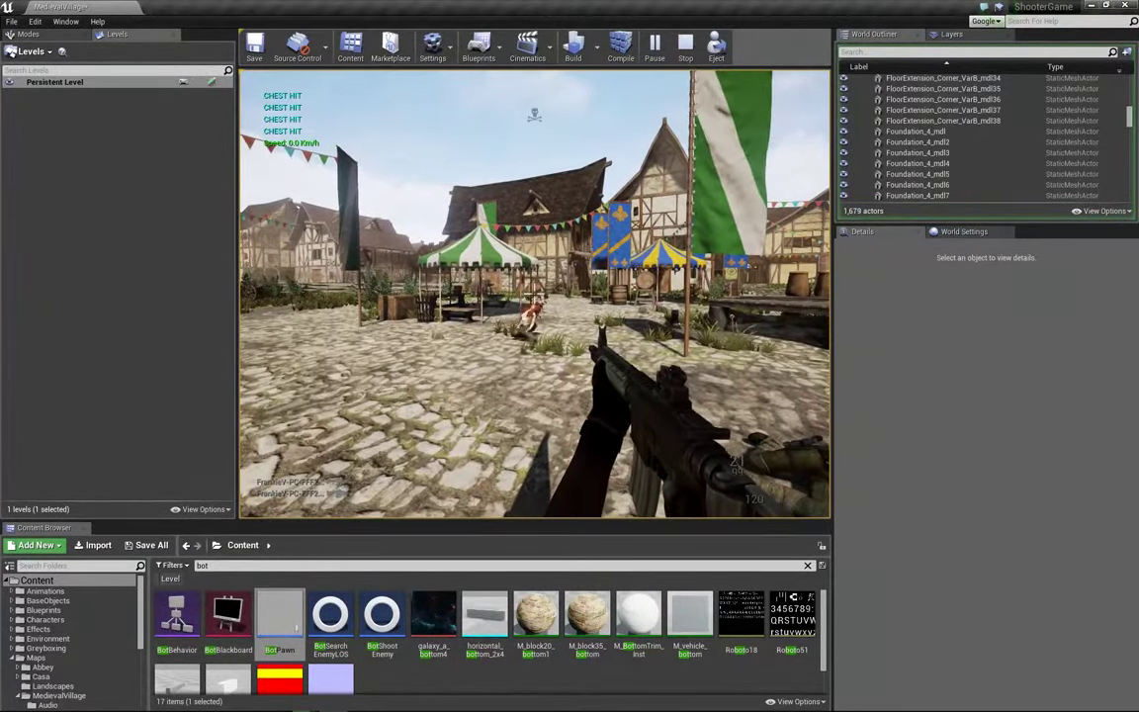
Check the fallen bots around the square and shoot the one that respawns
{"action": "key", "text": "w"}
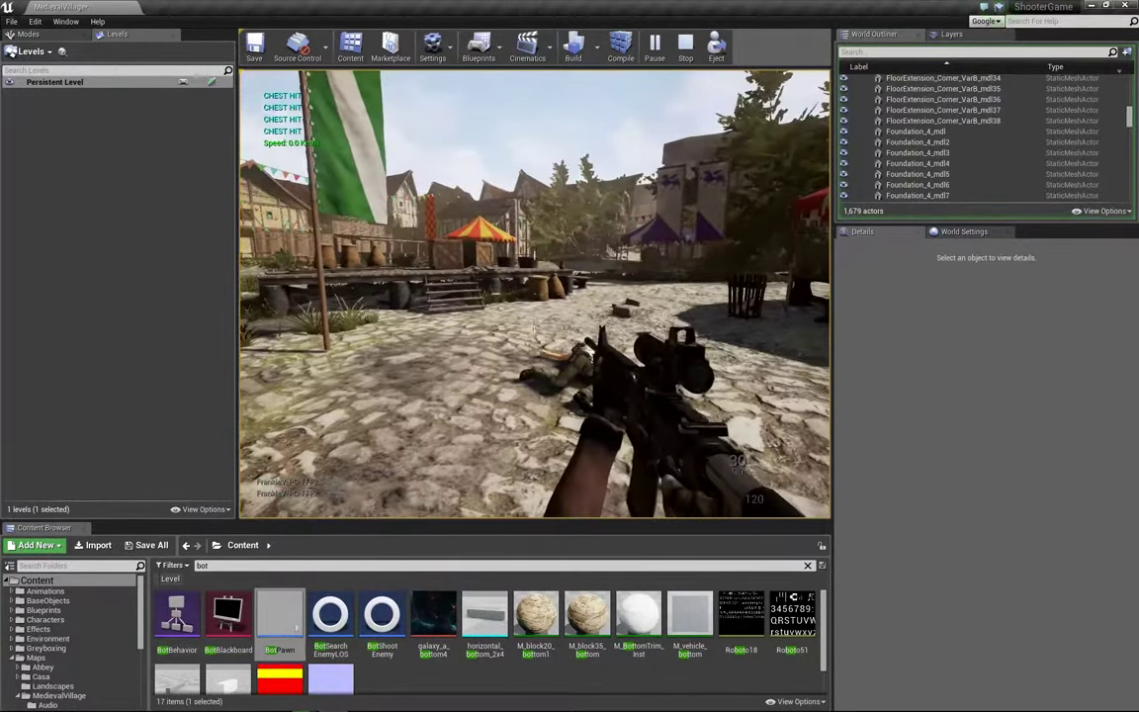
{"action": "key", "text": "s"}
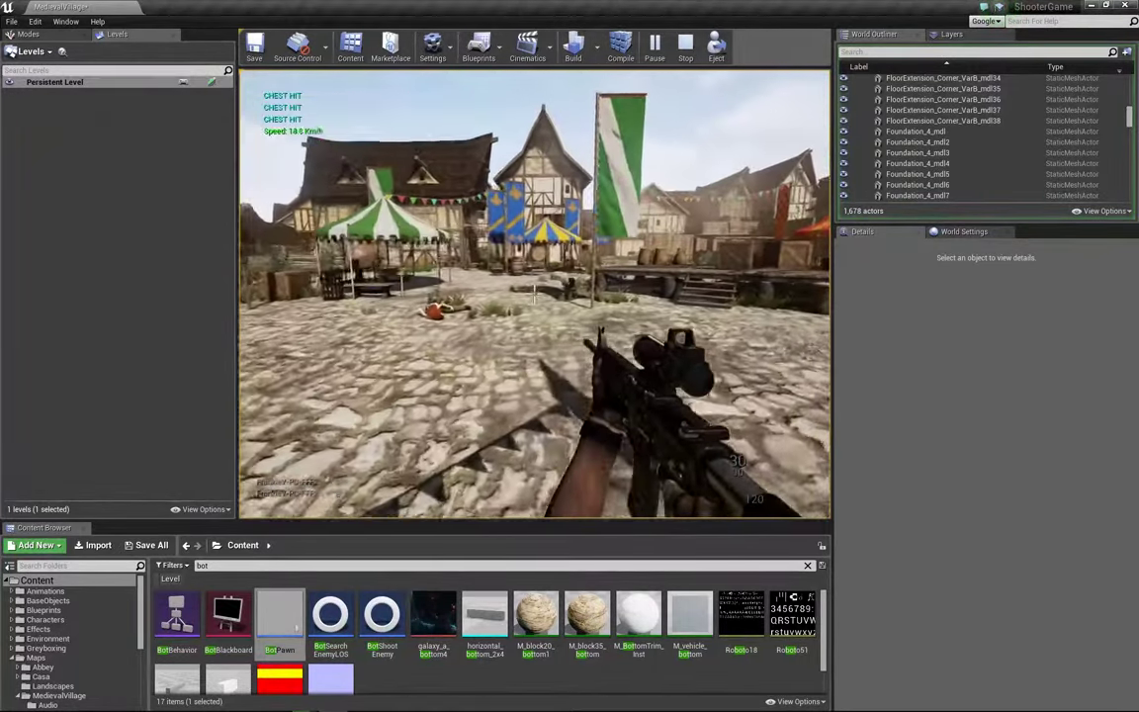
{"action": "left_click", "coordinate": [534, 292]}
{"action": "left_click", "coordinate": [534, 291]}
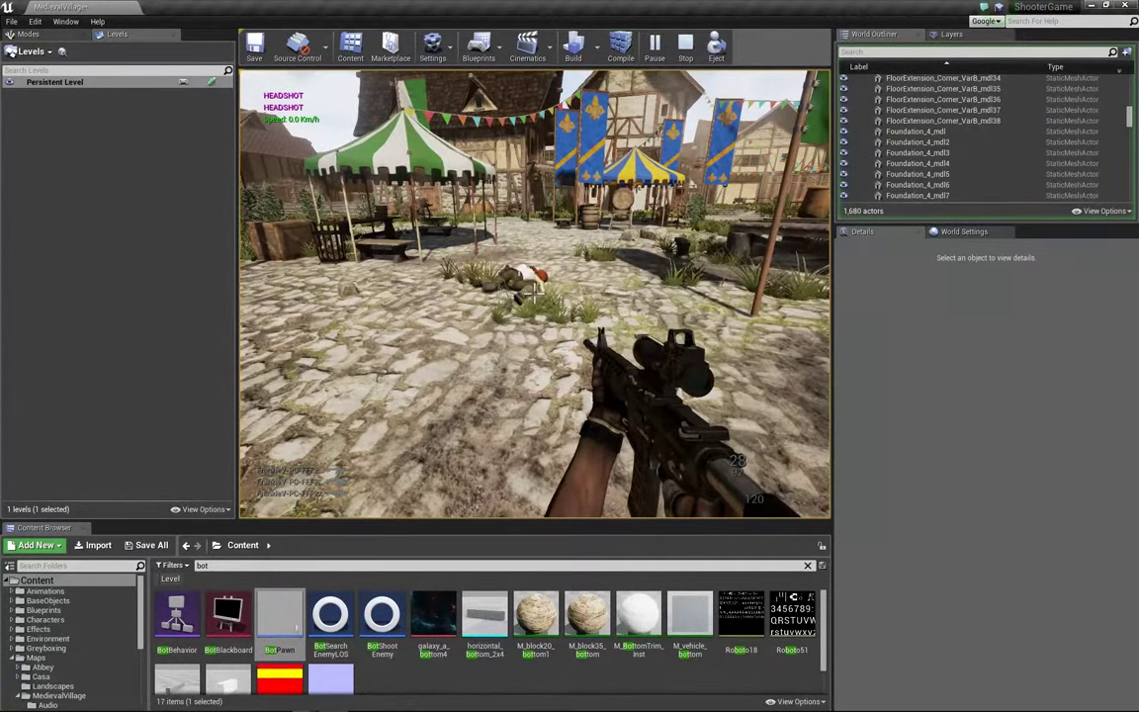
Inspect the fallen bot up close, shoot its respawned replacement, and end the play session
{"action": "key", "text": "w"}
{"action": "key", "text": "w"}
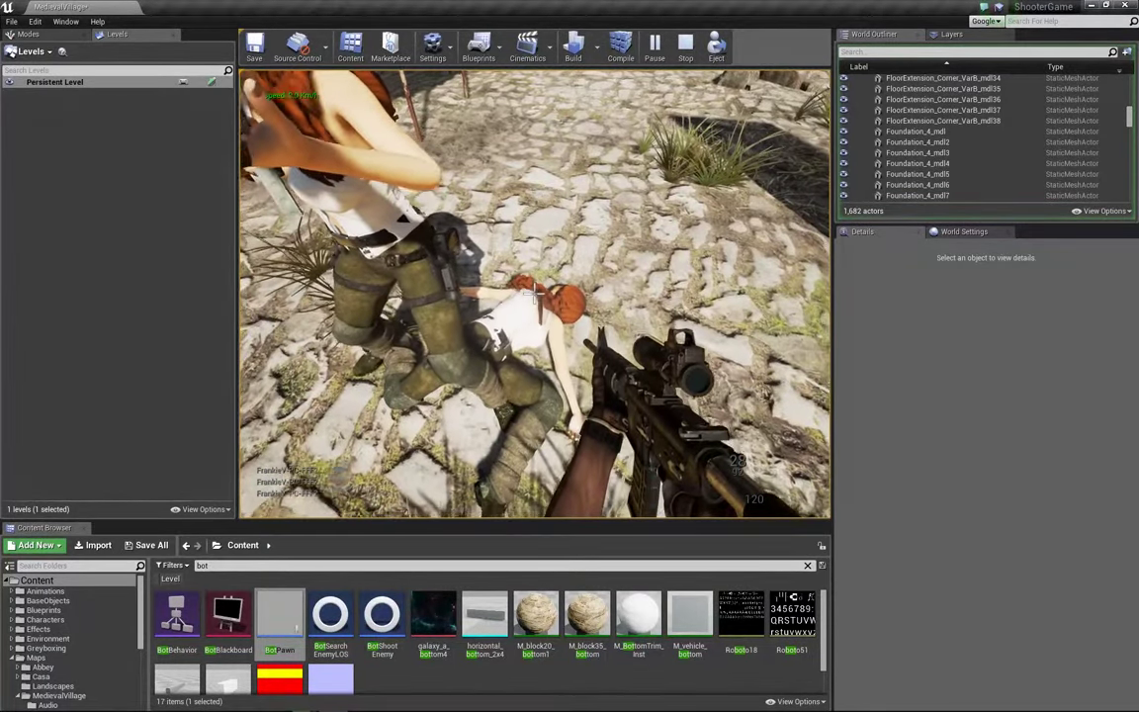
{"action": "key", "text": "s"}
{"action": "left_click", "coordinate": [534, 294]}
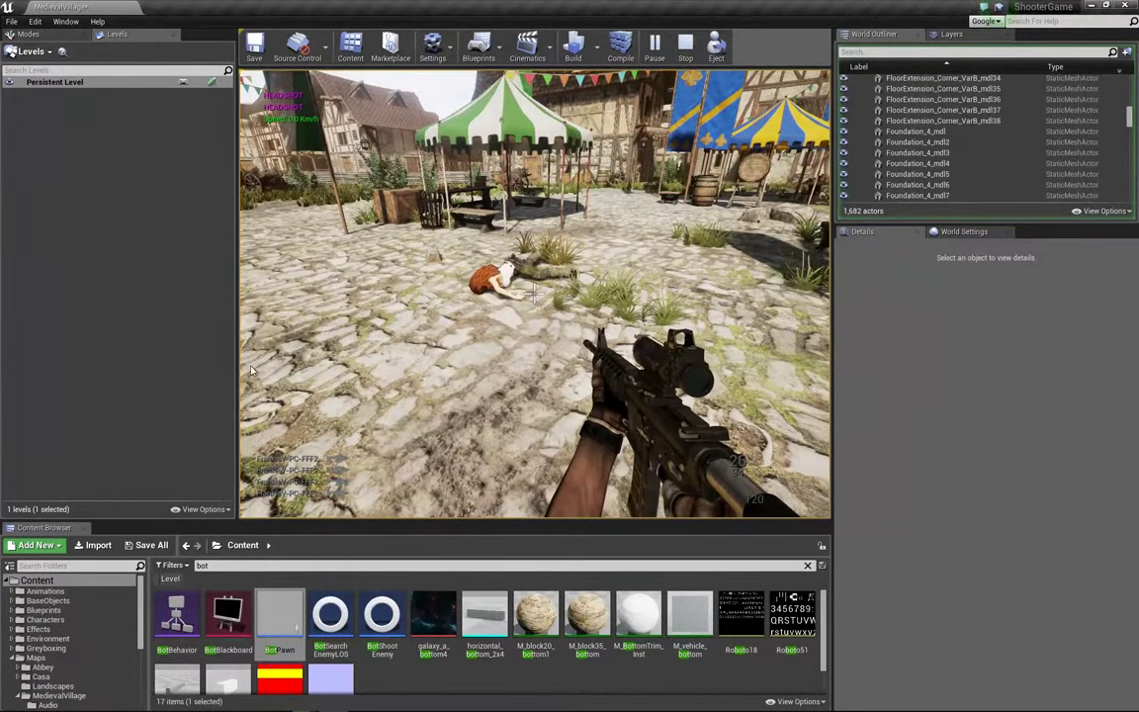
{"action": "key", "text": "Escape"}
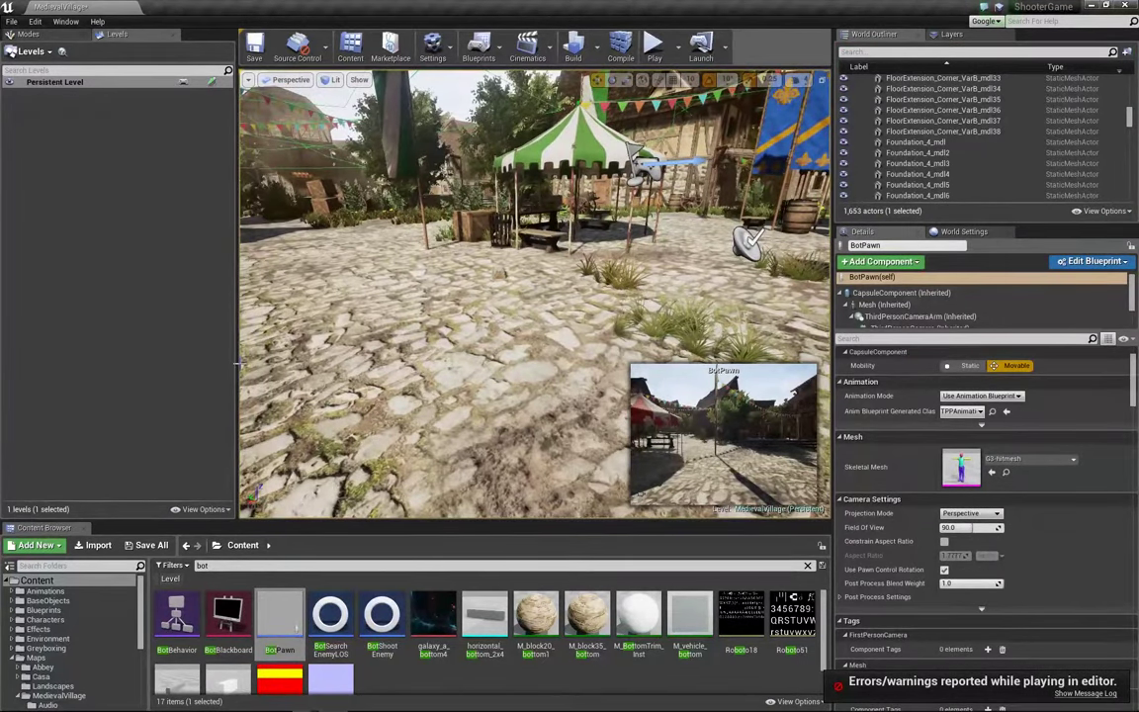
{"action": "key", "text": "Escape"}
Place a Nav Mesh Bounds Volume on the cobblestones near the green striped tent and raise it to Z about 151 cm
{"action": "right_click_drag", "start_coordinate": [291, 362], "coordinate": [290, 384]}
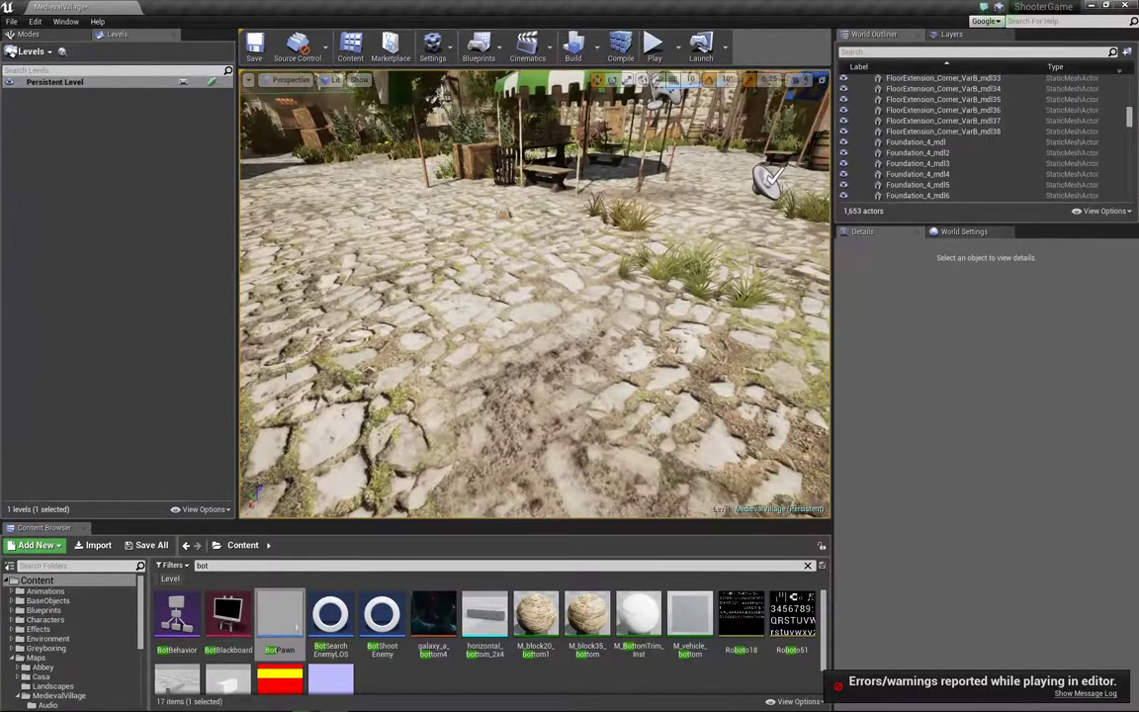
{"action": "right_click_drag", "start_coordinate": [276, 317], "coordinate": [277, 252]}
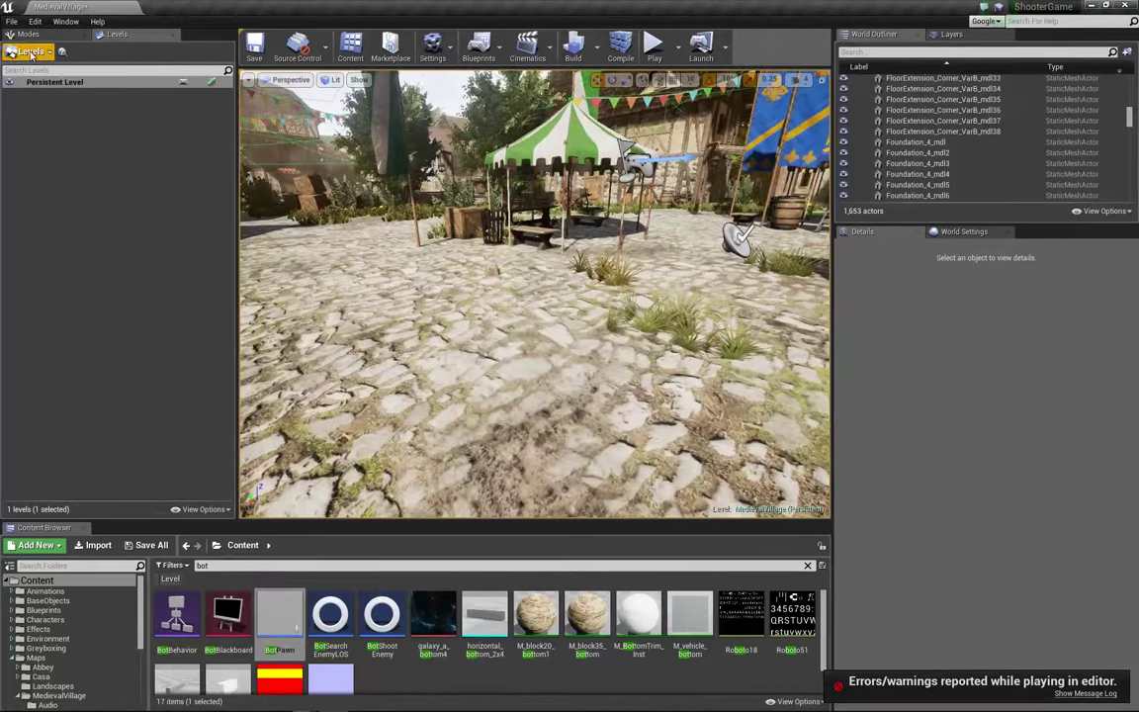
{"action": "left_click", "coordinate": [28, 33]}
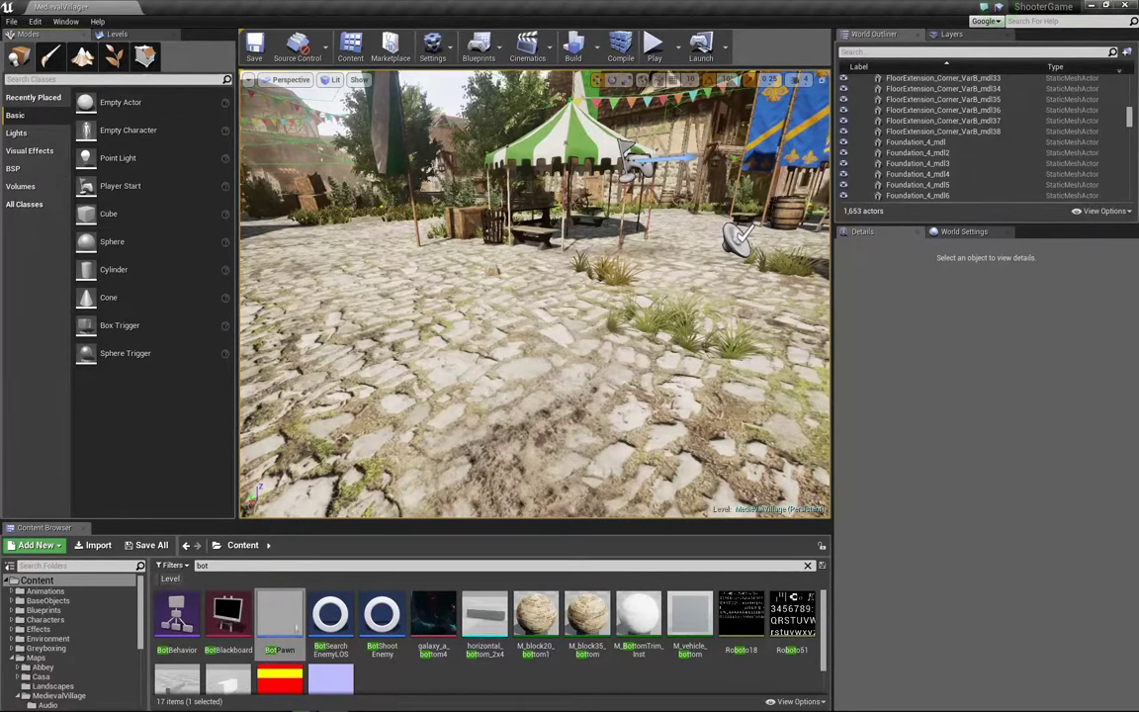
{"action": "left_click", "coordinate": [20, 186]}
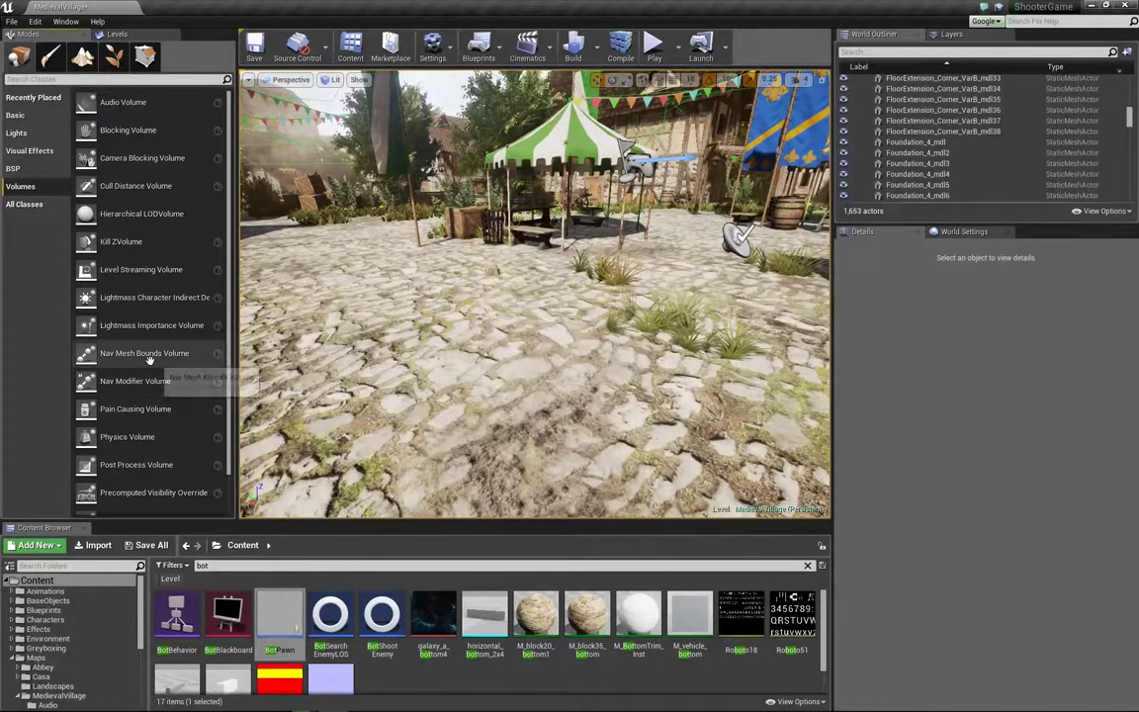
{"action": "left_click_drag", "start_coordinate": [148, 356], "coordinate": [457, 282]}
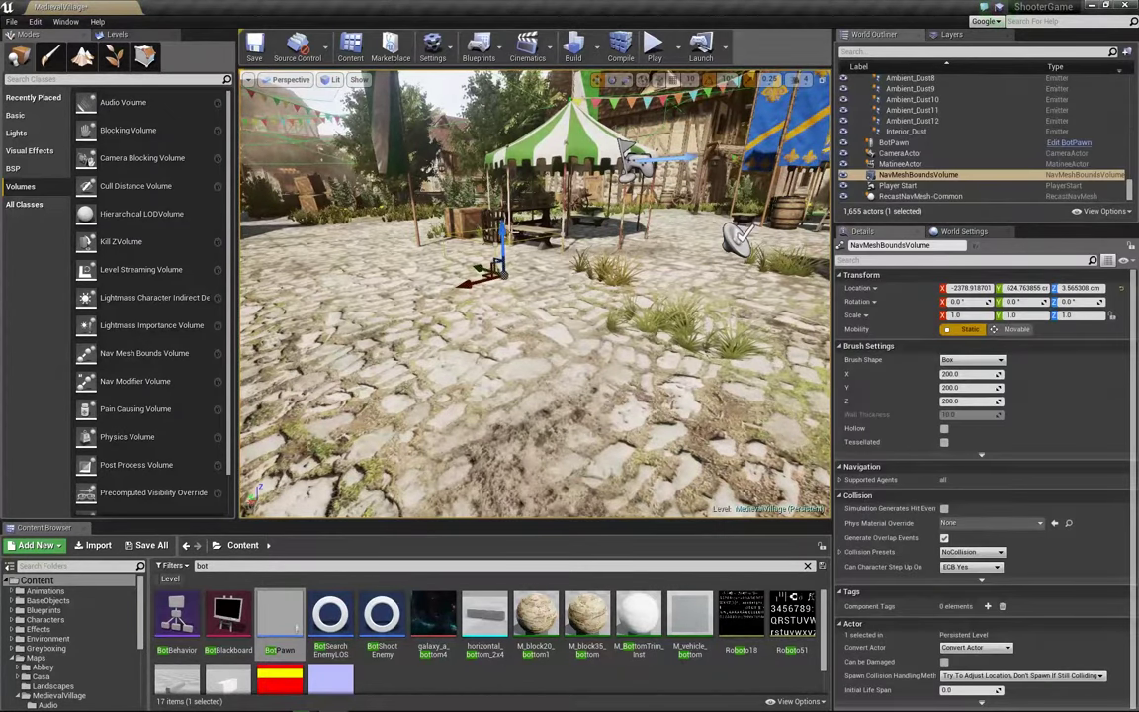
{"action": "left_click_drag", "start_coordinate": [506, 234], "coordinate": [512, 162]}
Scale the nav mesh volume to X 8.25, Y 32 and Z 4.25, and raise it to Z about 163 cm
{"action": "right_click_drag", "start_coordinate": [511, 162], "coordinate": [580, 350]}
{"action": "key", "text": "w"}
{"action": "key", "text": "s"}
{"action": "key", "text": "space"}
{"action": "key", "text": "space"}
{"action": "left_click_drag", "start_coordinate": [369, 362], "coordinate": [136, 440]}
{"action": "left_click_drag", "start_coordinate": [430, 375], "coordinate": [485, 385]}
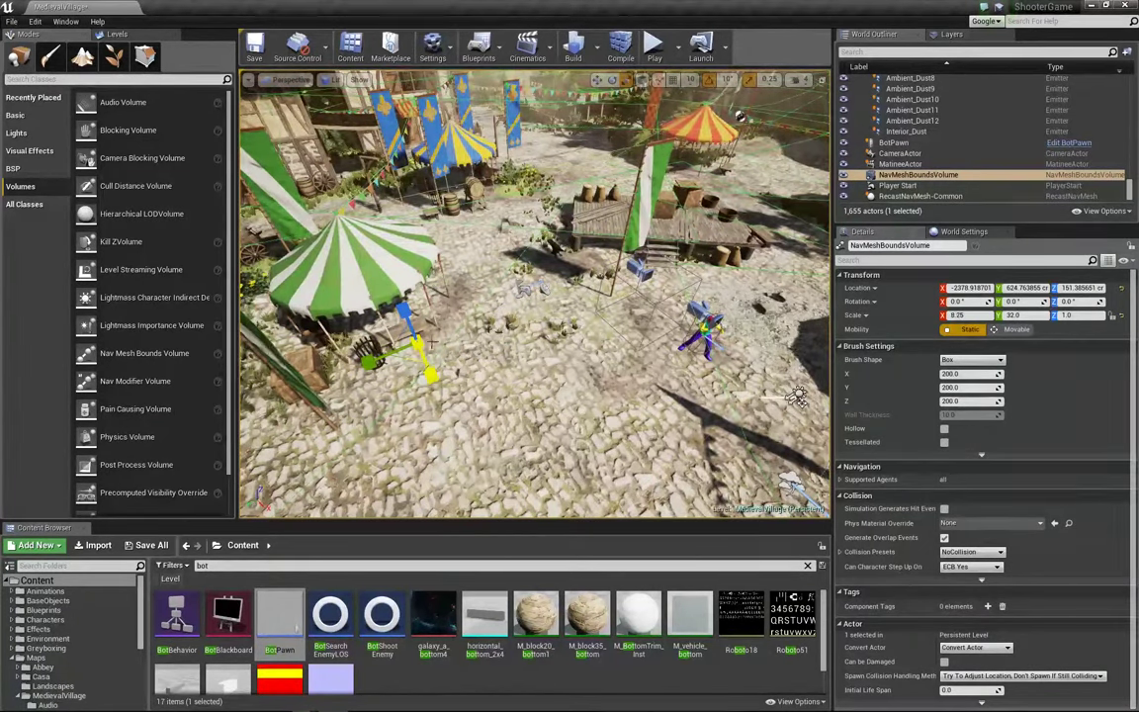
{"action": "key", "text": "w"}
{"action": "left_click_drag", "start_coordinate": [411, 316], "coordinate": [415, 312]}
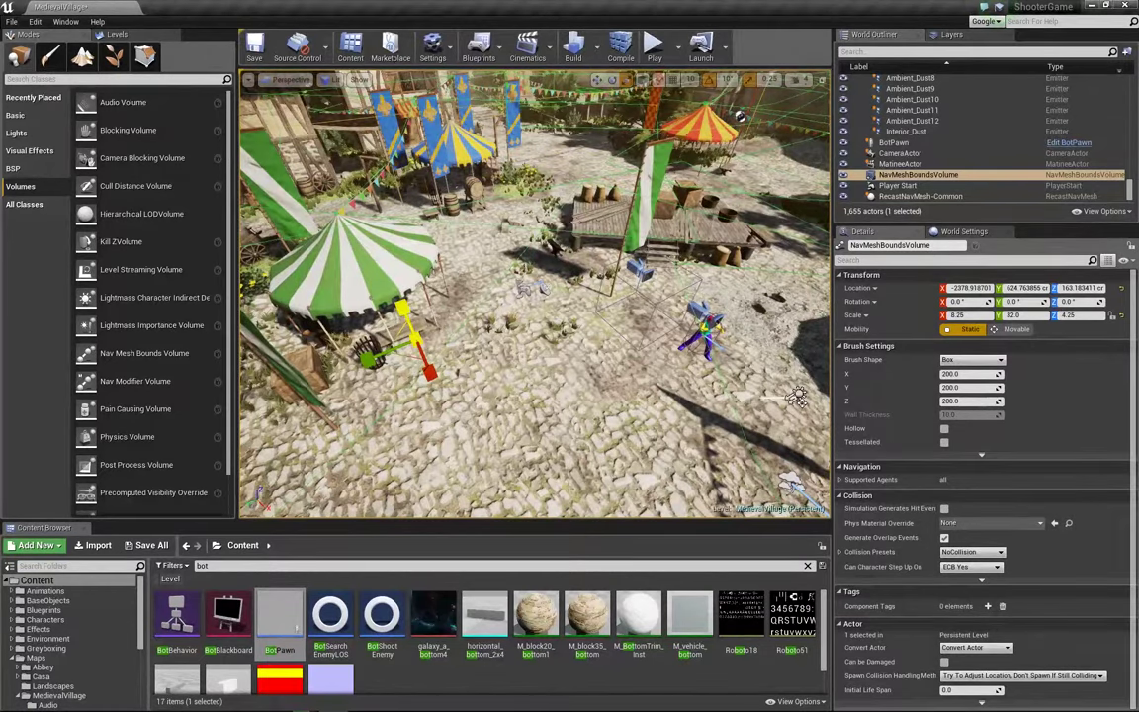
Play the level again and move onto the wooden stage to test whether the bot follows across the nav mesh
{"action": "right_click_drag", "start_coordinate": [403, 314], "coordinate": [388, 259]}
{"action": "key", "text": "w"}
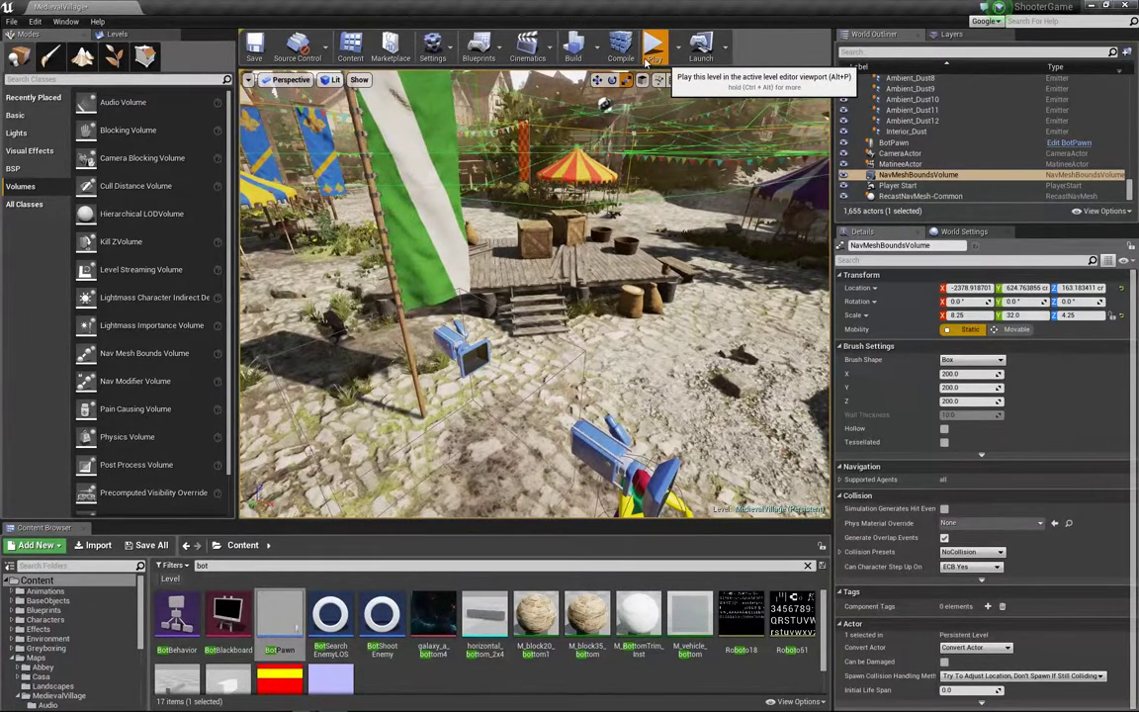
{"action": "left_click", "coordinate": [653, 48]}
{"action": "key", "text": "s"}
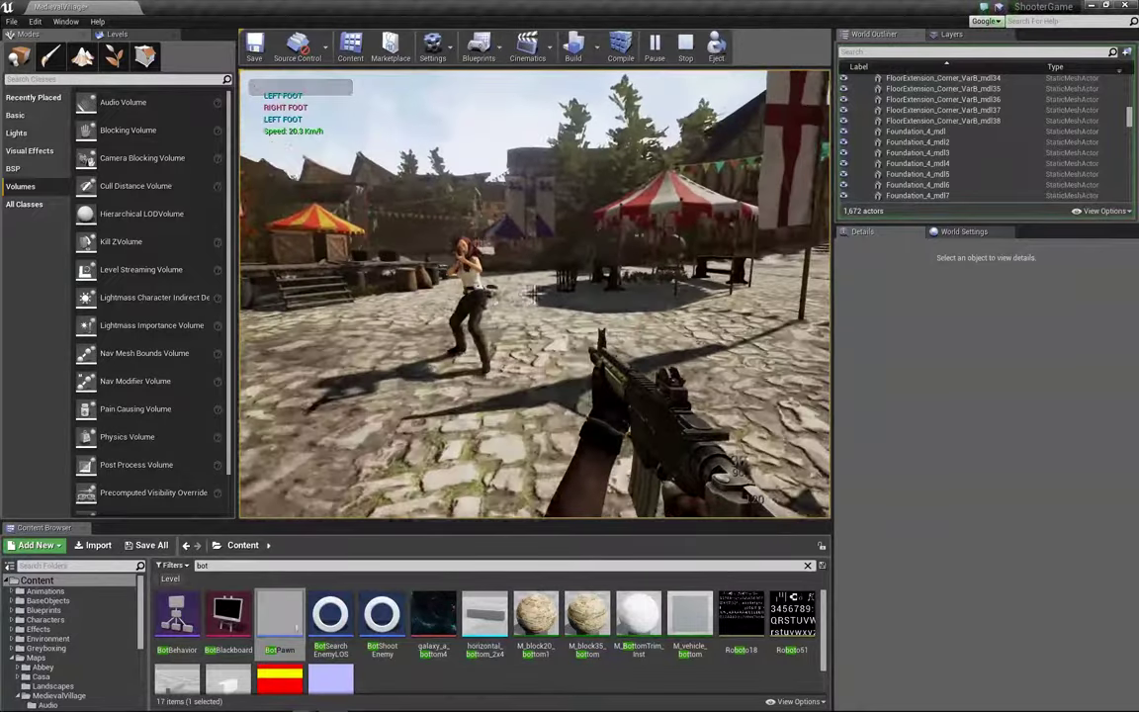
{"action": "key", "text": "w"}
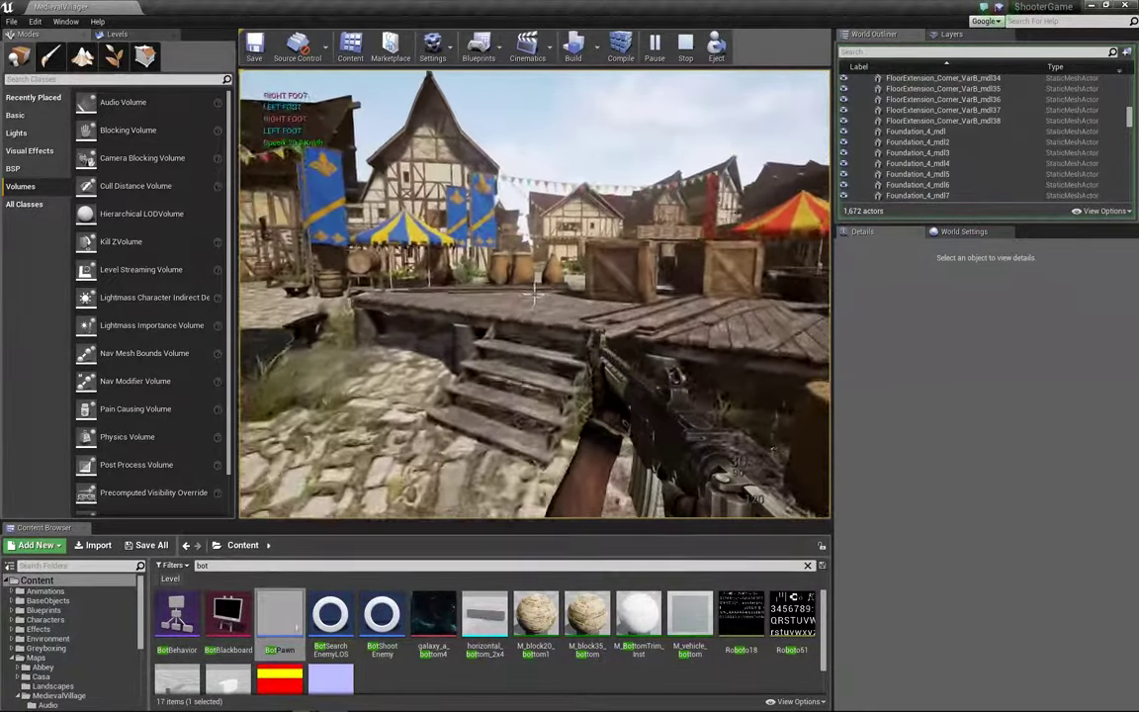
{"action": "key", "text": "w"}
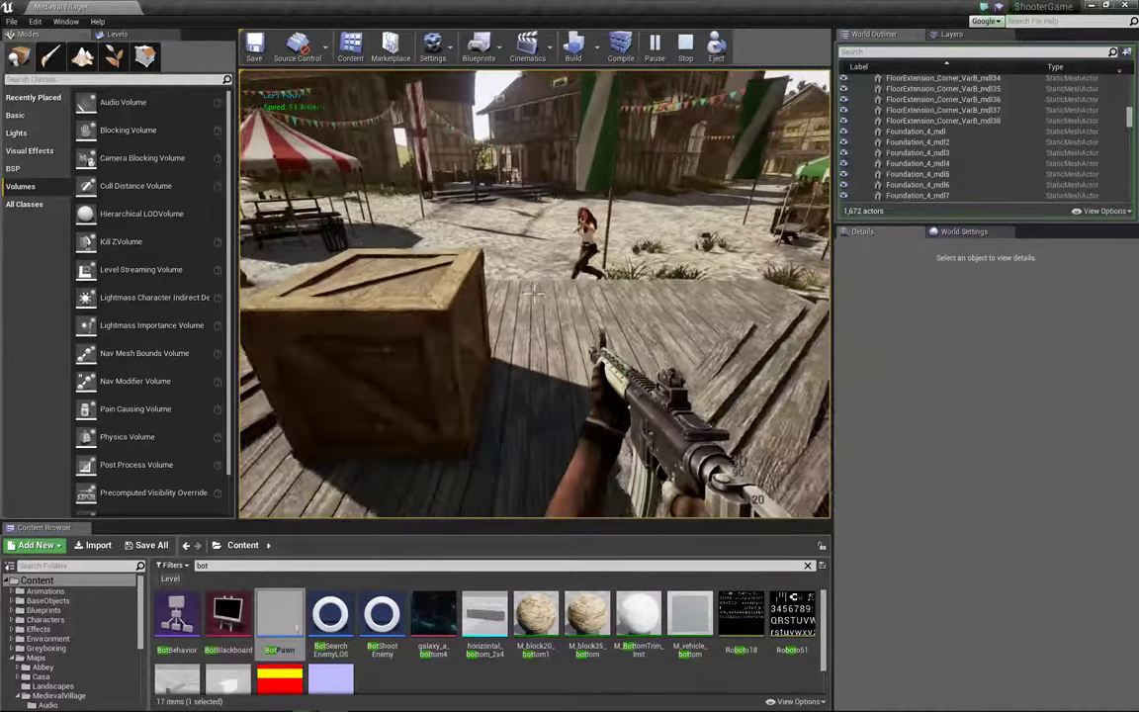
{"action": "key", "text": "s"}
{"action": "mouse_move", "coordinate": [534, 292]}
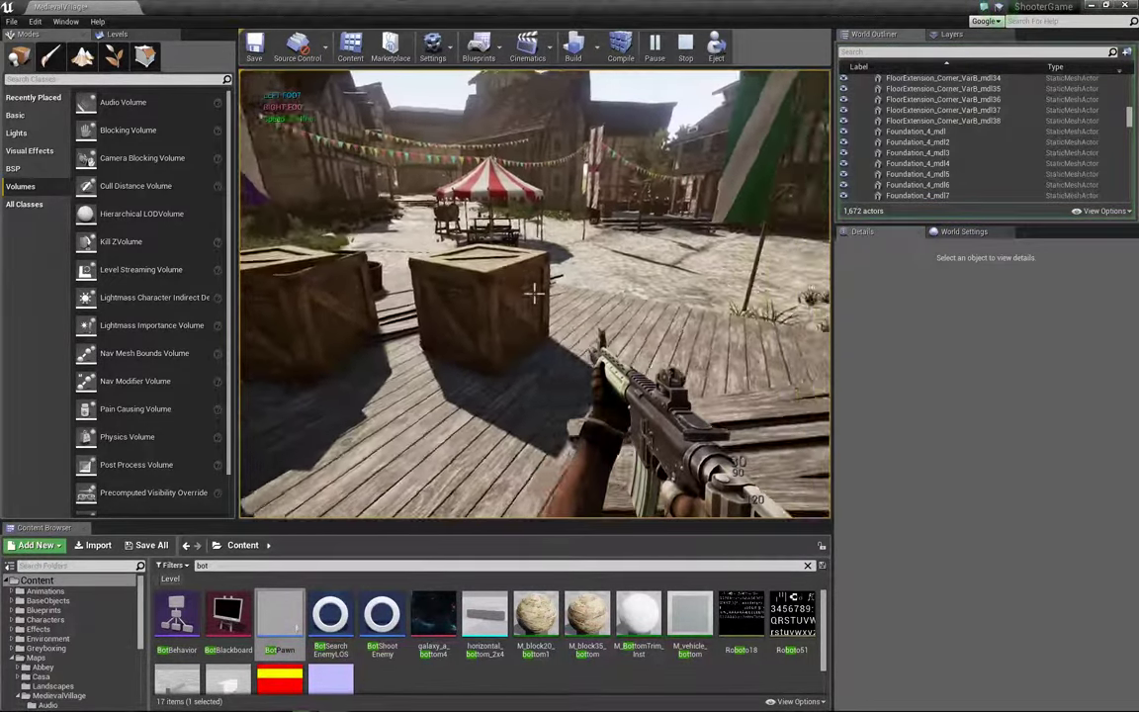
{"action": "key", "text": "w"}
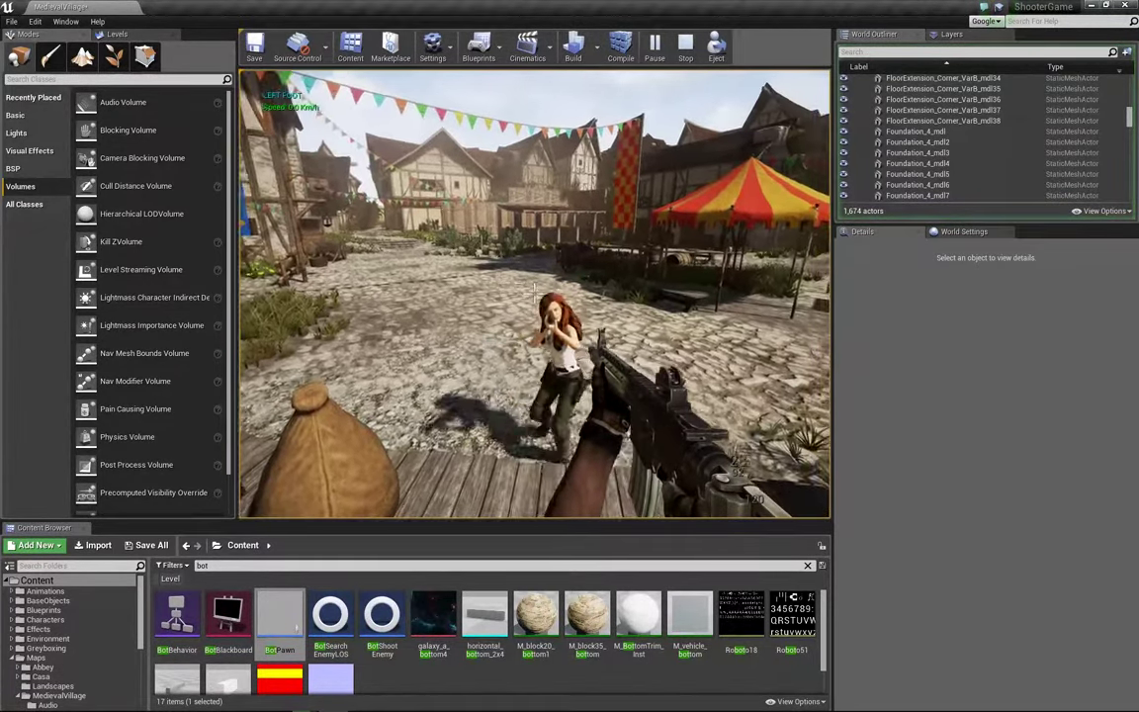
Shoot the bot from the wooden stage, and fire at its replacement when it approaches
{"action": "left_click", "coordinate": [534, 292]}
{"action": "left_click", "coordinate": [534, 294]}
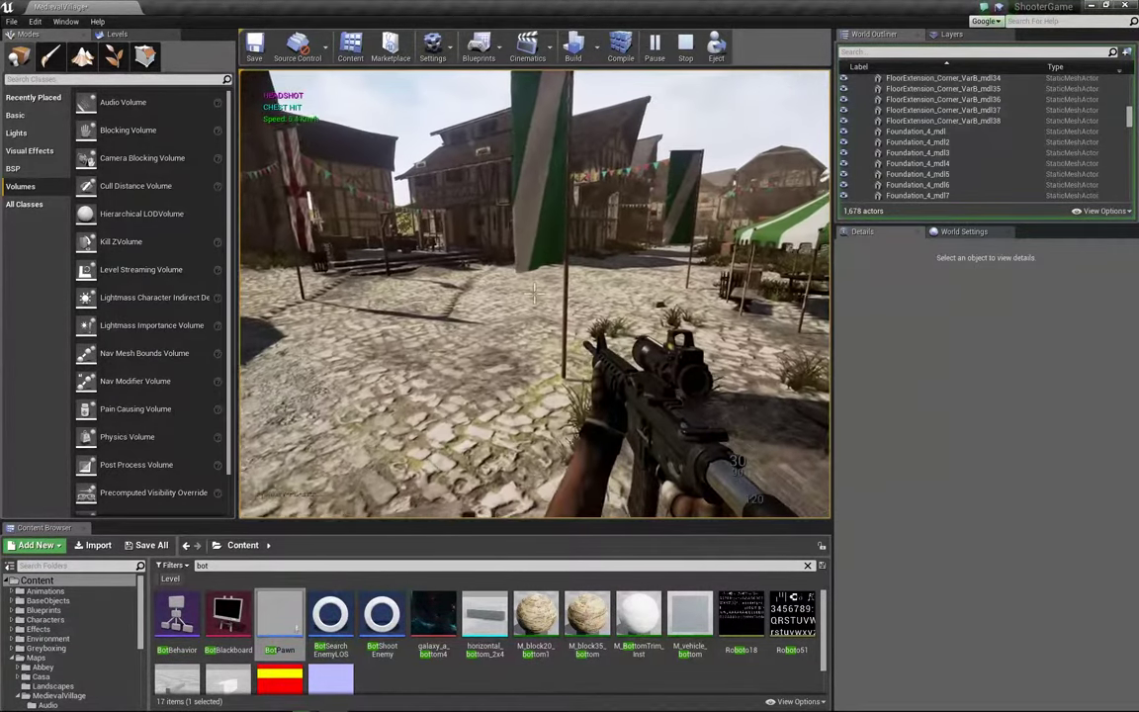
{"action": "key", "text": "s"}
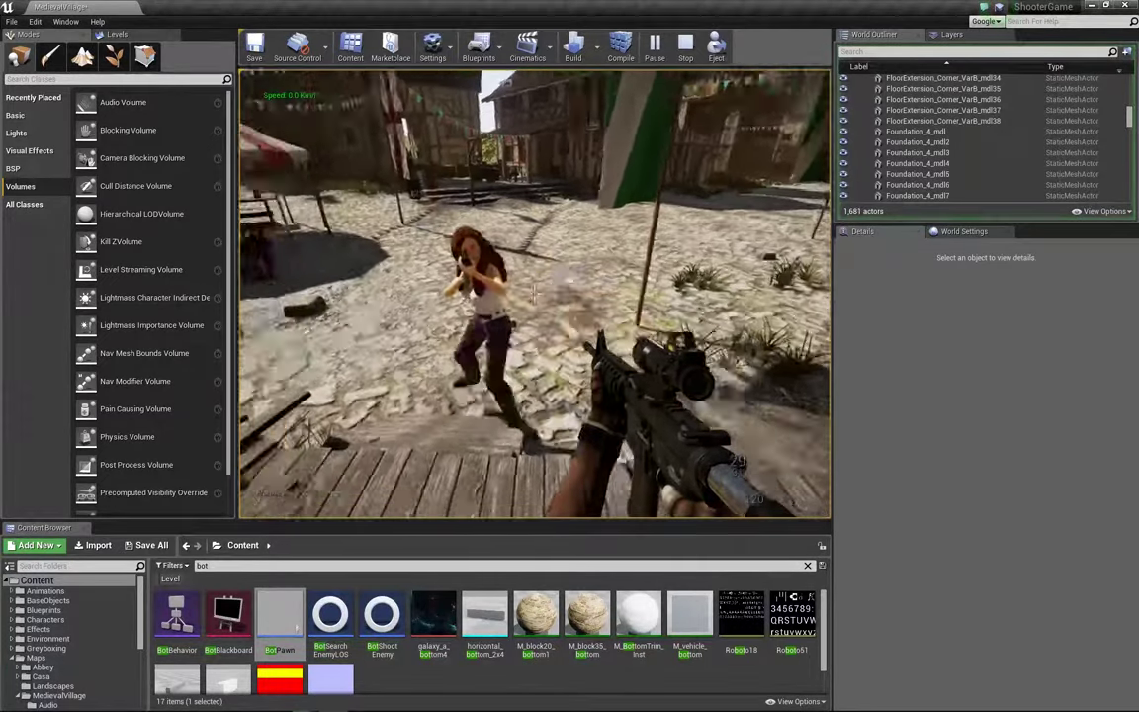
{"action": "left_click", "coordinate": [534, 293]}
{"action": "left_click", "coordinate": [535, 294]}
Move down into the square and shoot the respawned bot near the green and white flag
{"action": "key", "text": "w"}
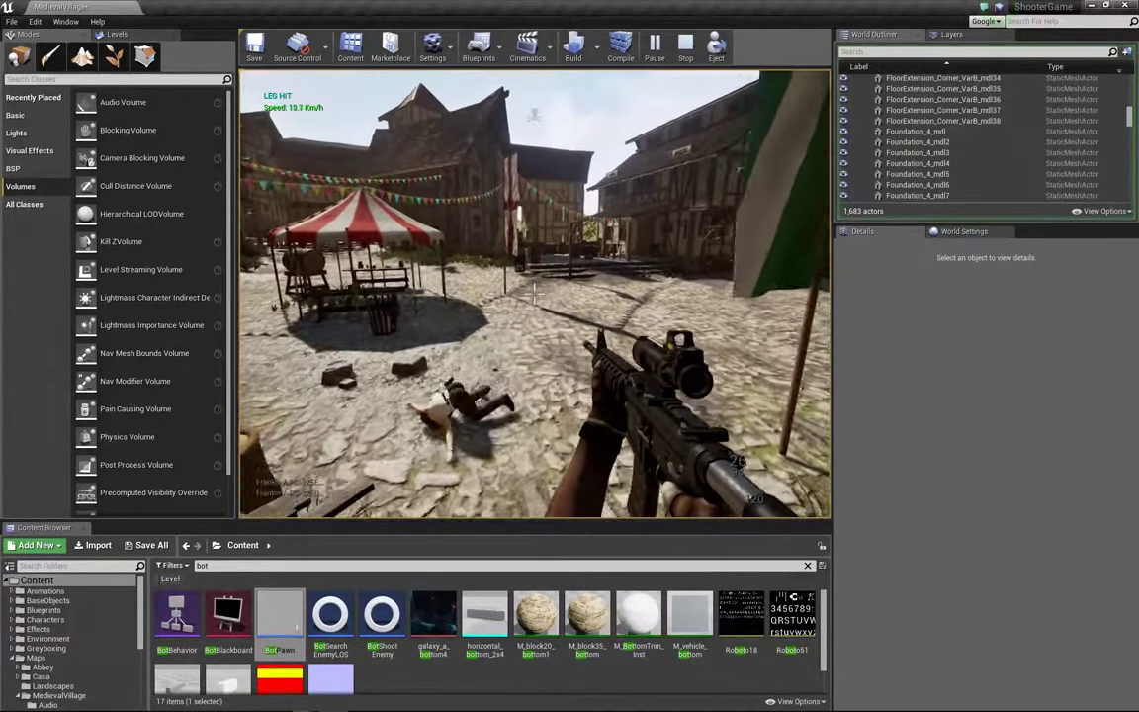
{"action": "key", "text": "w"}
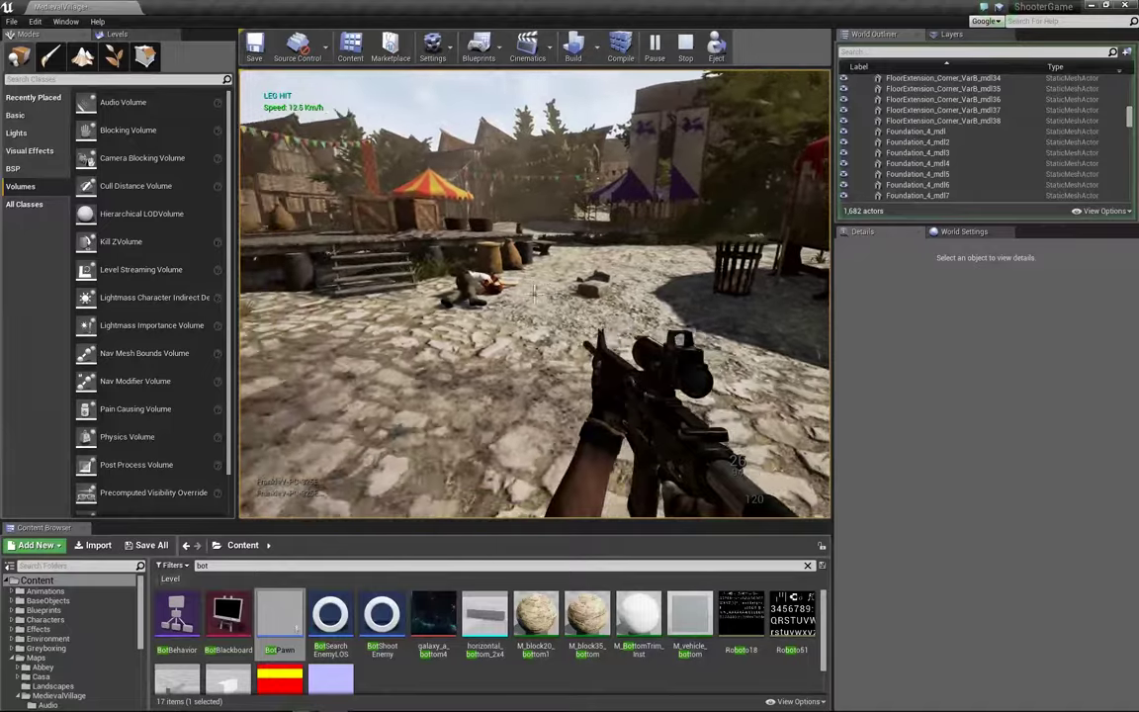
{"action": "key", "text": "d"}
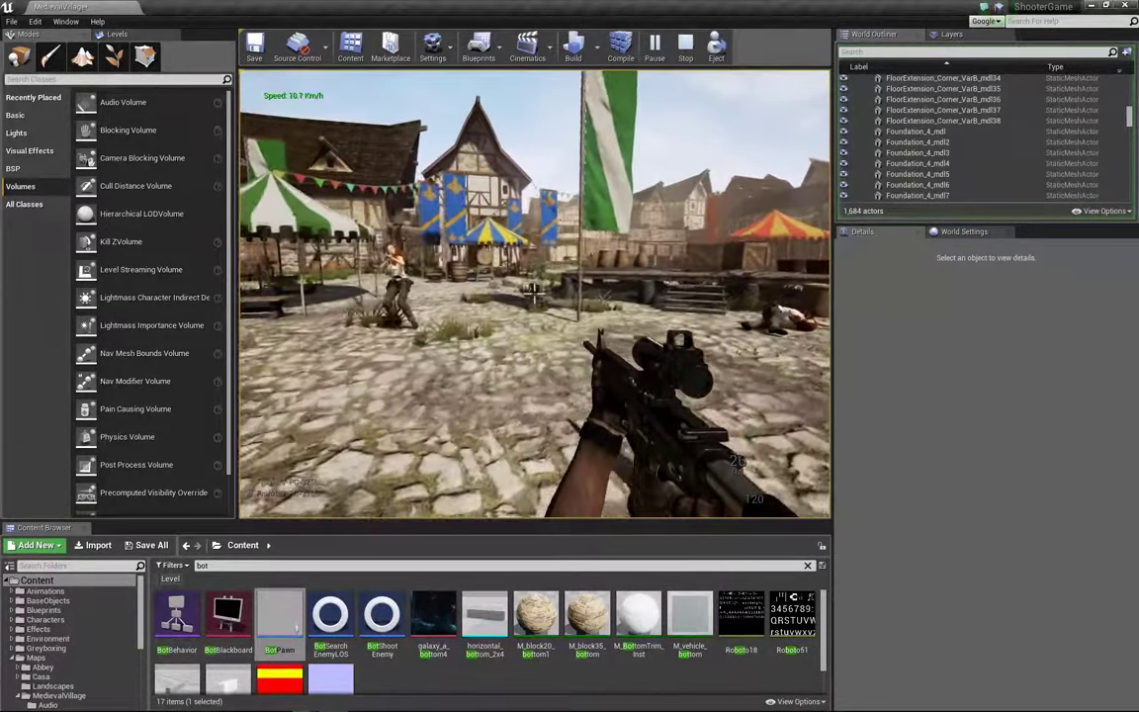
{"action": "left_click", "coordinate": [534, 292]}
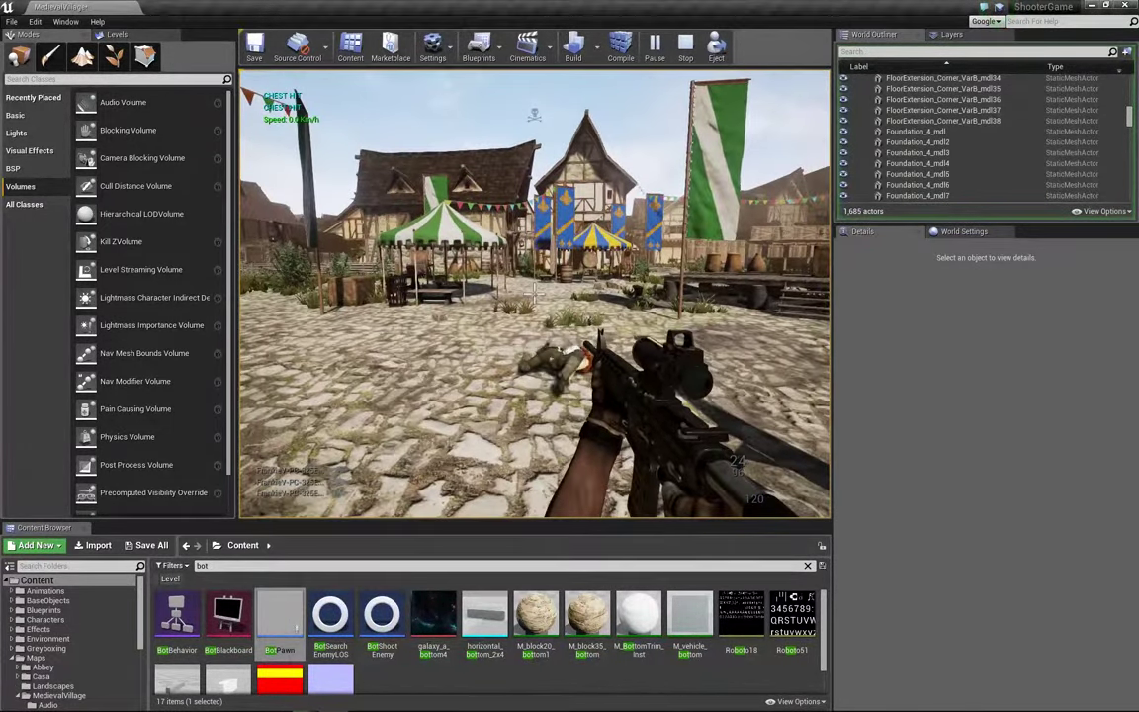